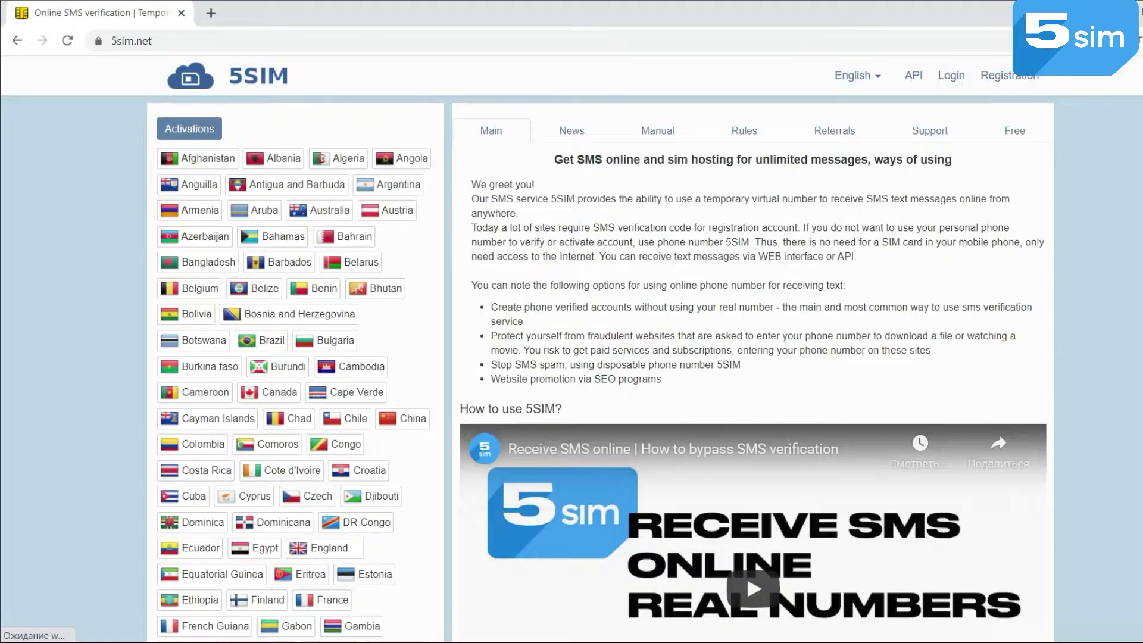
{"action": "scroll", "coordinate": [572, 349], "scroll_direction": "down", "scroll_amount": 1}
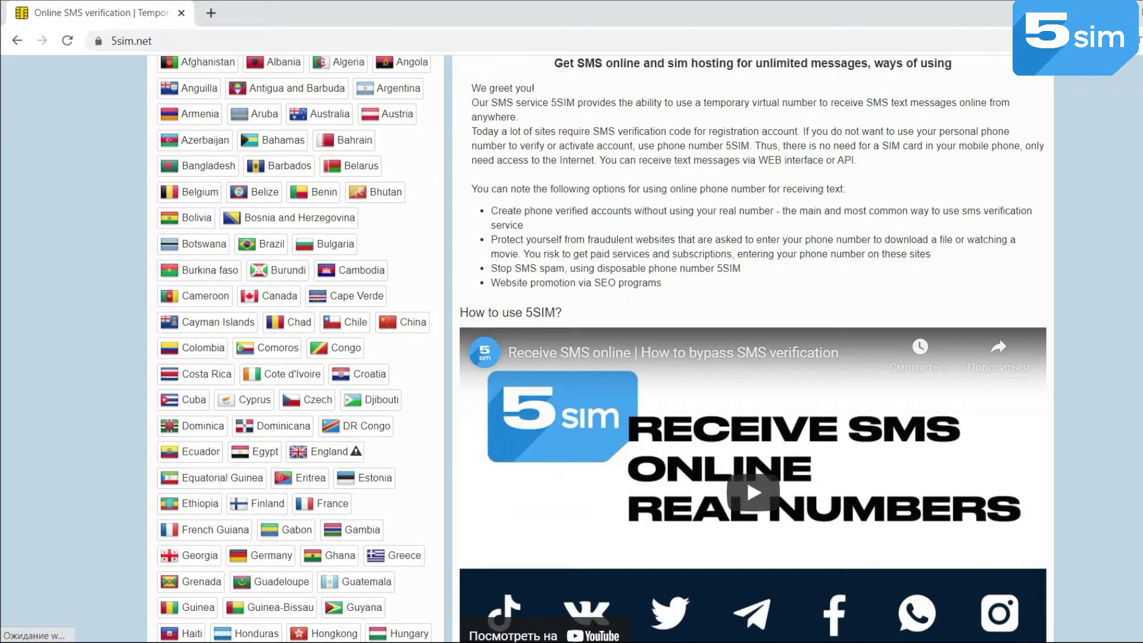
{"action": "scroll", "coordinate": [601, 349], "scroll_direction": "down", "scroll_amount": 1}
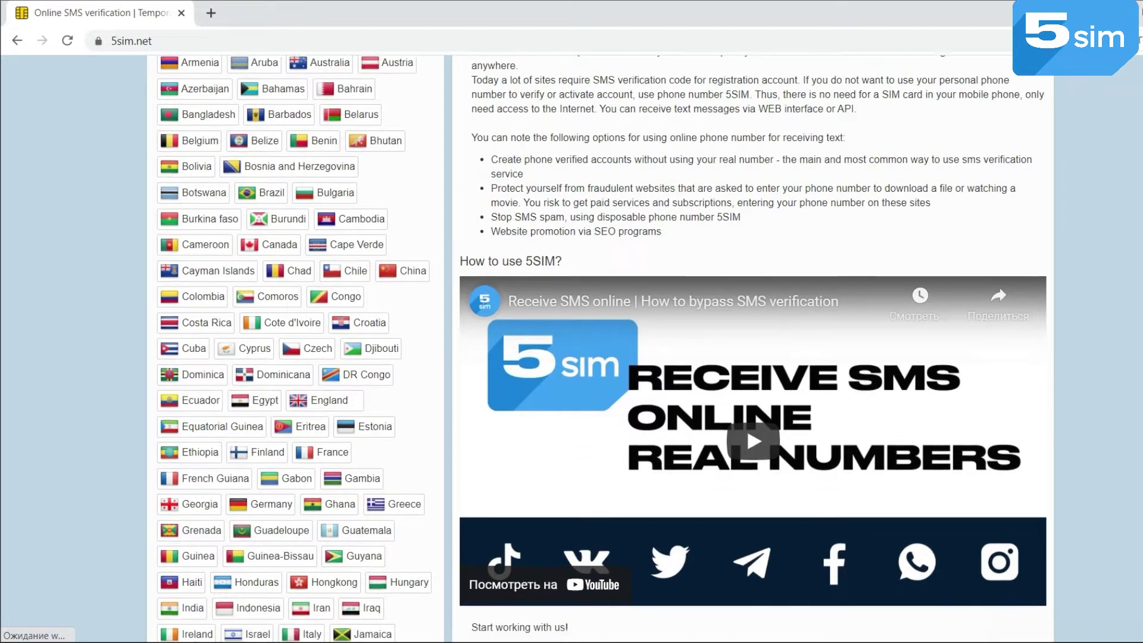
{"action": "scroll", "coordinate": [572, 349], "scroll_direction": "down", "scroll_amount": 1}
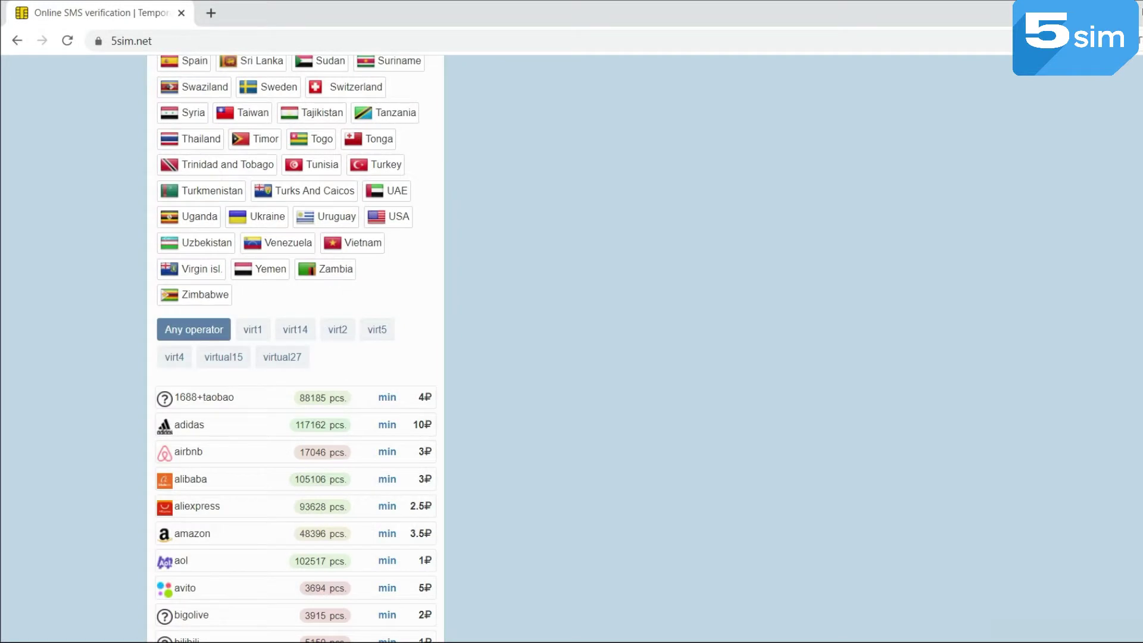
{"action": "scroll", "coordinate": [295, 348], "scroll_direction": "down", "scroll_amount": 1}
{"action": "scroll", "coordinate": [295, 348], "scroll_direction": "down", "scroll_amount": 1}
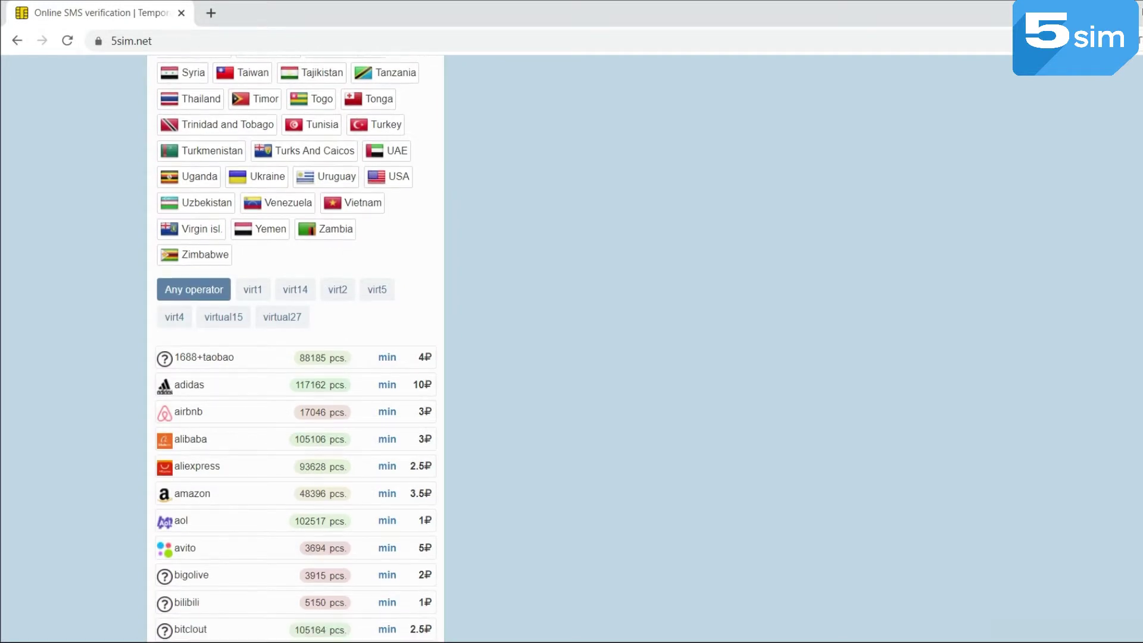
{"action": "scroll", "coordinate": [296, 349], "scroll_direction": "down", "scroll_amount": 1}
{"action": "scroll", "coordinate": [295, 348], "scroll_direction": "down", "scroll_amount": 1}
{"action": "scroll", "coordinate": [294, 348], "scroll_direction": "down", "scroll_amount": 2}
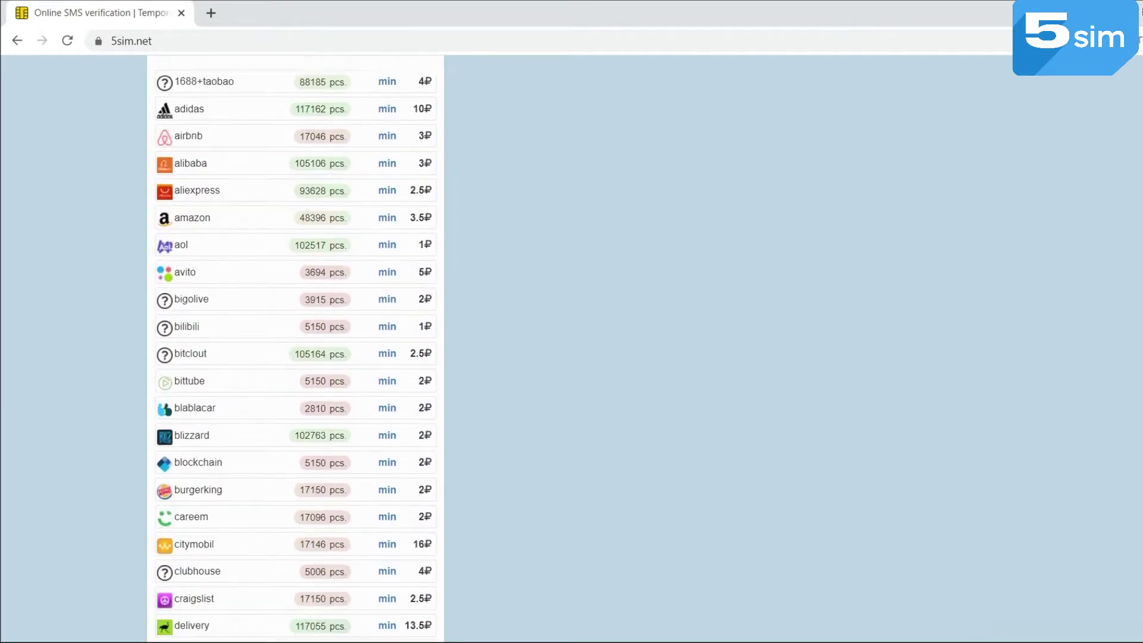
{"action": "scroll", "coordinate": [295, 349], "scroll_direction": "down", "scroll_amount": 1}
{"action": "scroll", "coordinate": [294, 348], "scroll_direction": "down", "scroll_amount": 2}
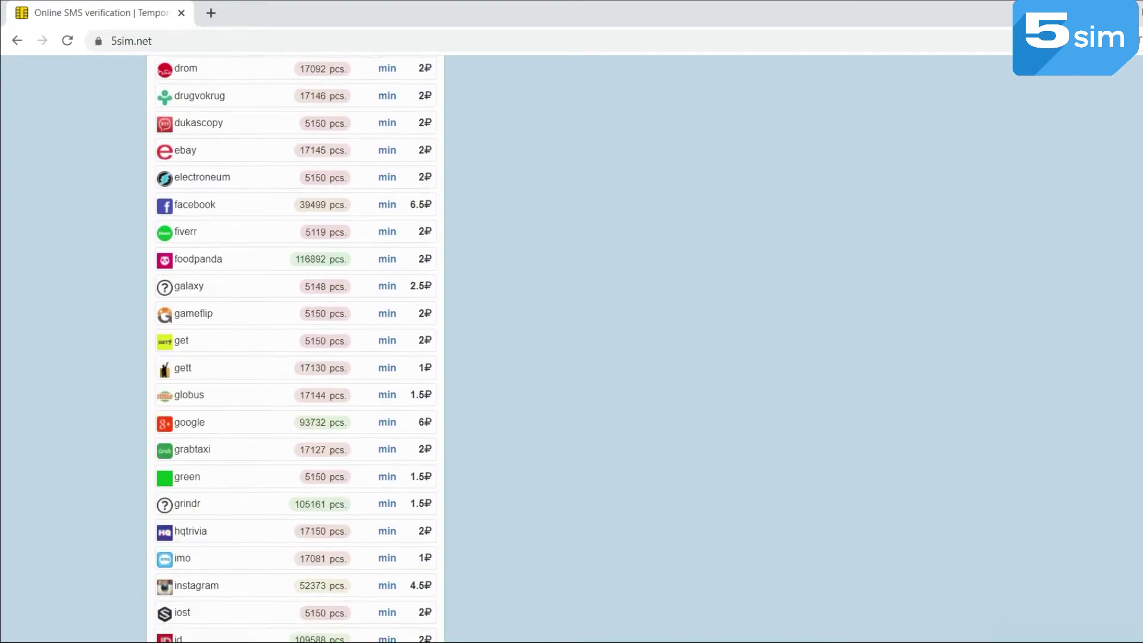
{"action": "scroll", "coordinate": [296, 348], "scroll_direction": "down", "scroll_amount": 2}
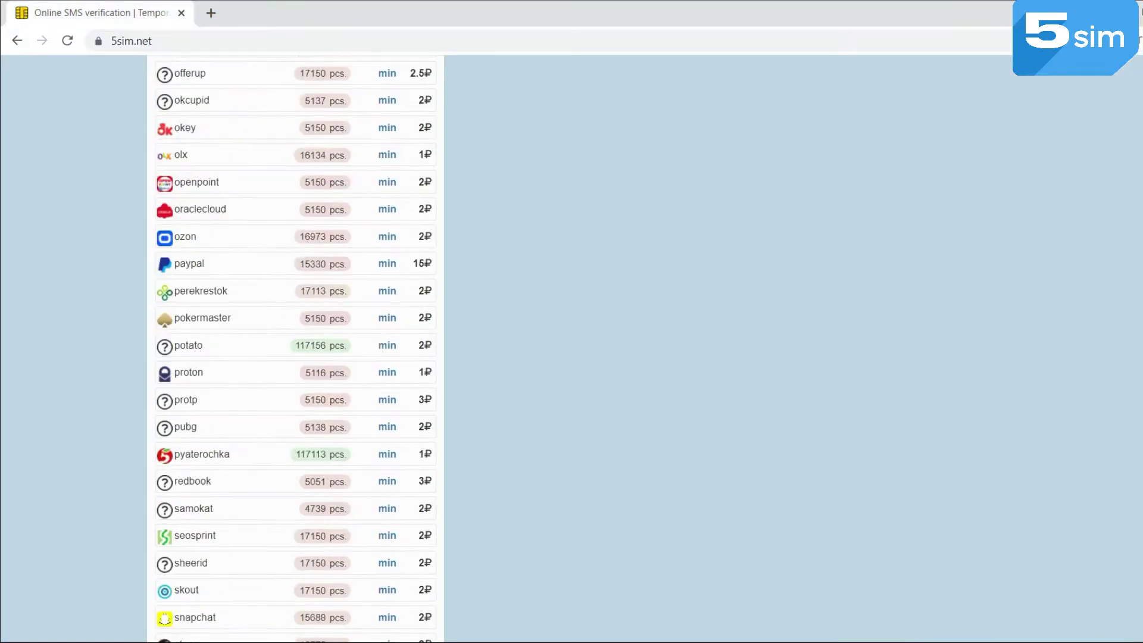
{"action": "scroll", "coordinate": [295, 348], "scroll_direction": "down", "scroll_amount": 3}
{"action": "scroll", "coordinate": [295, 349], "scroll_direction": "down", "scroll_amount": 3}
{"action": "scroll", "coordinate": [294, 349], "scroll_direction": "down", "scroll_amount": 3}
{"action": "scroll", "coordinate": [296, 348], "scroll_direction": "down", "scroll_amount": 1}
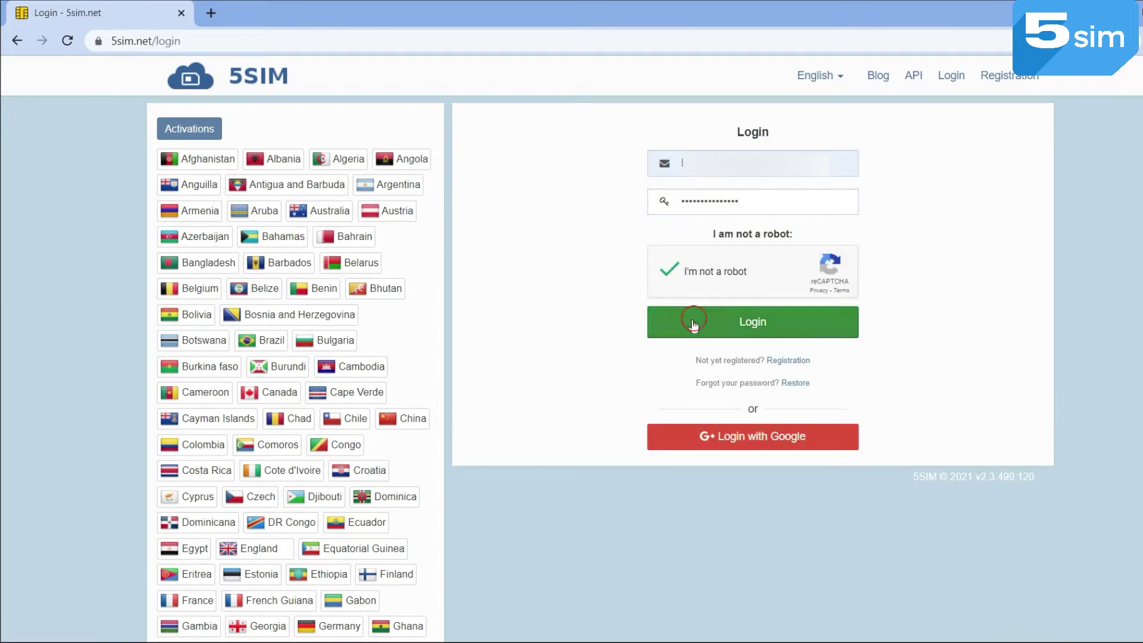
- Sign in with the filled email, password and reCAPTCHA to reach the account home page
{"action": "left_click", "coordinate": [694, 323]}
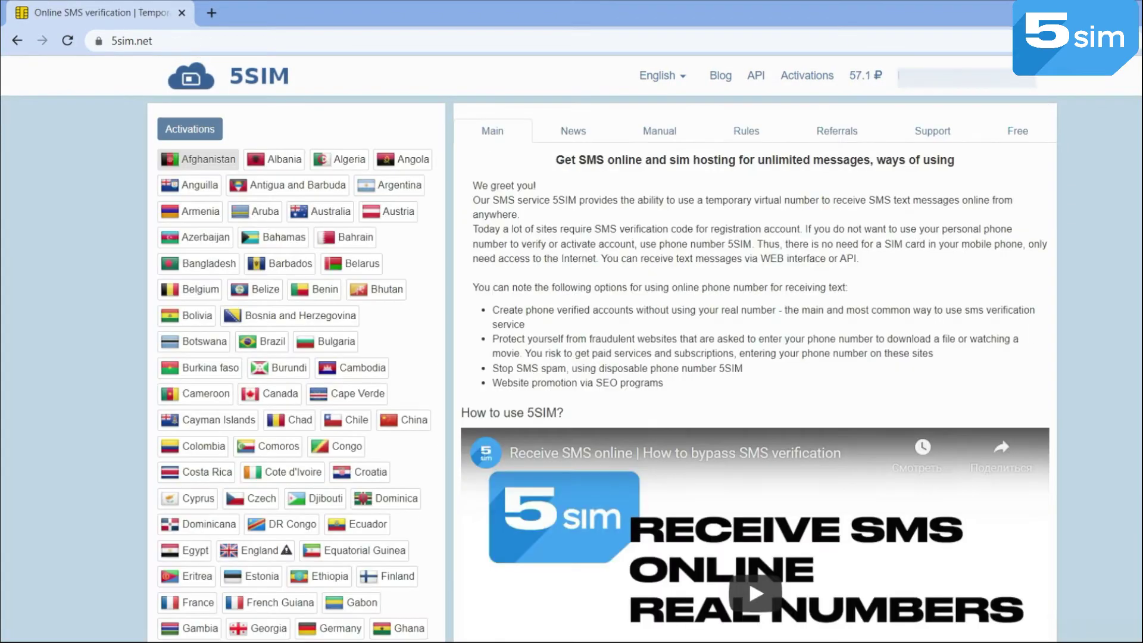
{"action": "scroll", "coordinate": [572, 348], "scroll_direction": "down", "scroll_amount": 1}
{"action": "scroll", "coordinate": [572, 349], "scroll_direction": "down", "scroll_amount": 1}
{"action": "scroll", "coordinate": [573, 349], "scroll_direction": "down", "scroll_amount": 2}
{"action": "scroll", "coordinate": [572, 349], "scroll_direction": "down", "scroll_amount": 2}
{"action": "scroll", "coordinate": [1065, 185], "scroll_direction": "down", "scroll_amount": 1}
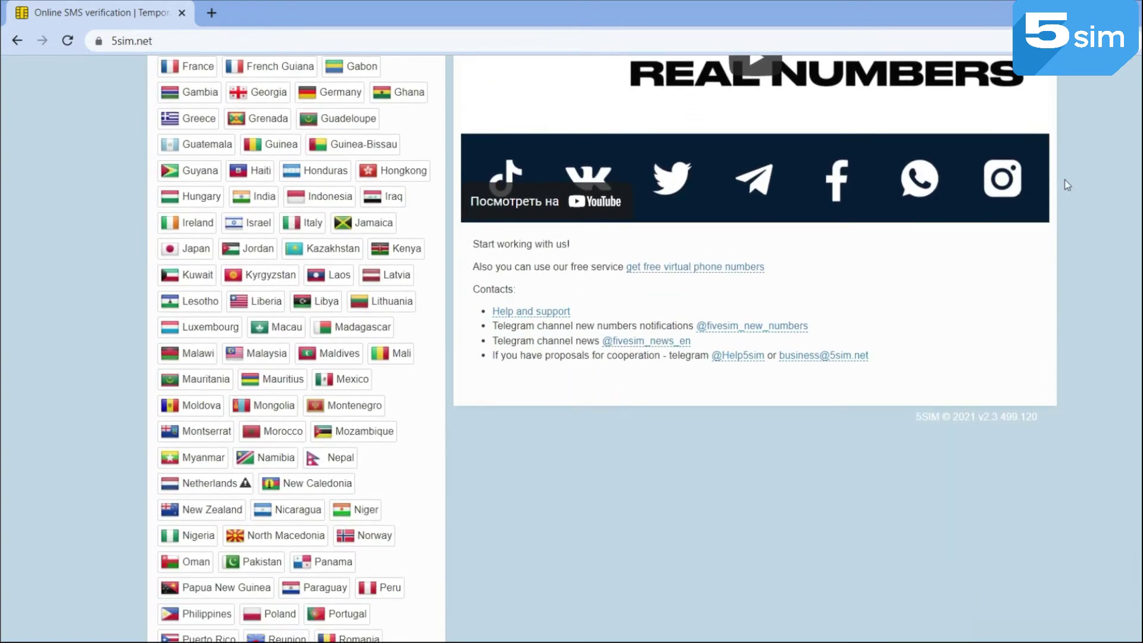
- Choose Mongolia from the country list and buy its 11 ₽ Telegram number
{"action": "left_click", "coordinate": [283, 405]}
{"action": "scroll", "coordinate": [295, 357], "scroll_direction": "down", "scroll_amount": 1}
{"action": "scroll", "coordinate": [296, 357], "scroll_direction": "down", "scroll_amount": 1}
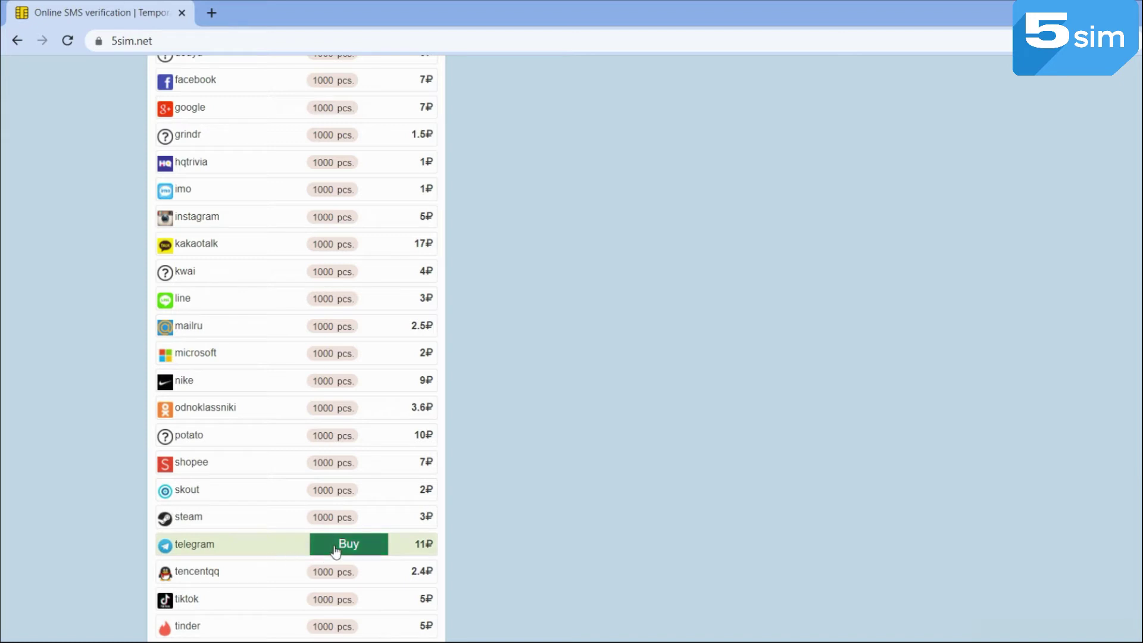
{"action": "left_click", "coordinate": [331, 543]}
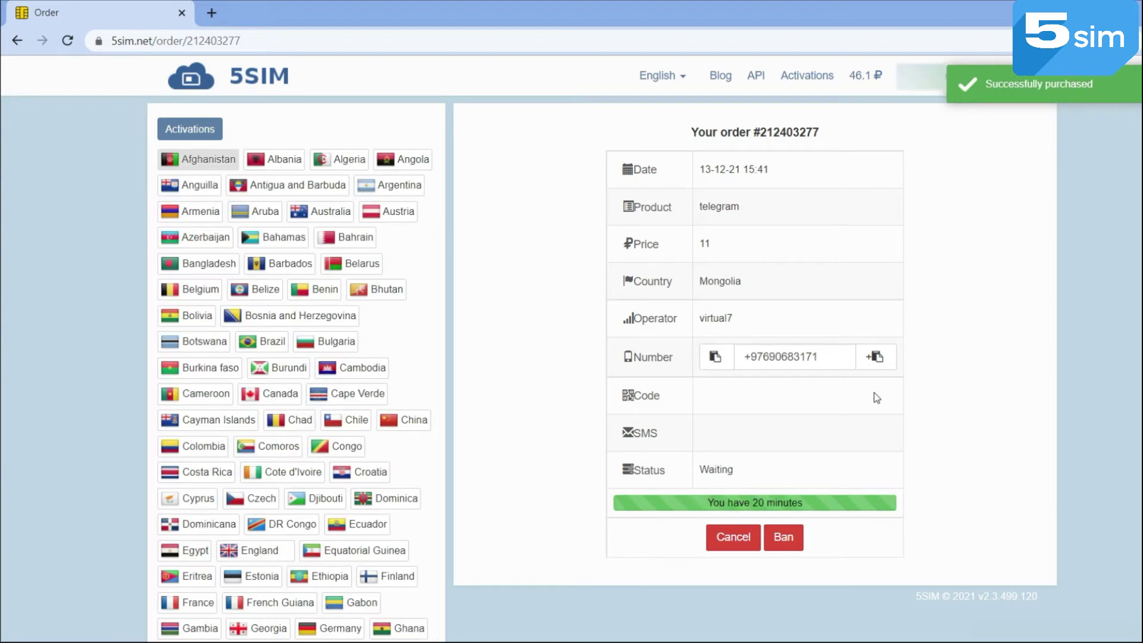
- Copy the assigned Mongolian phone number from the order's Number field
{"action": "left_click", "coordinate": [875, 357]}
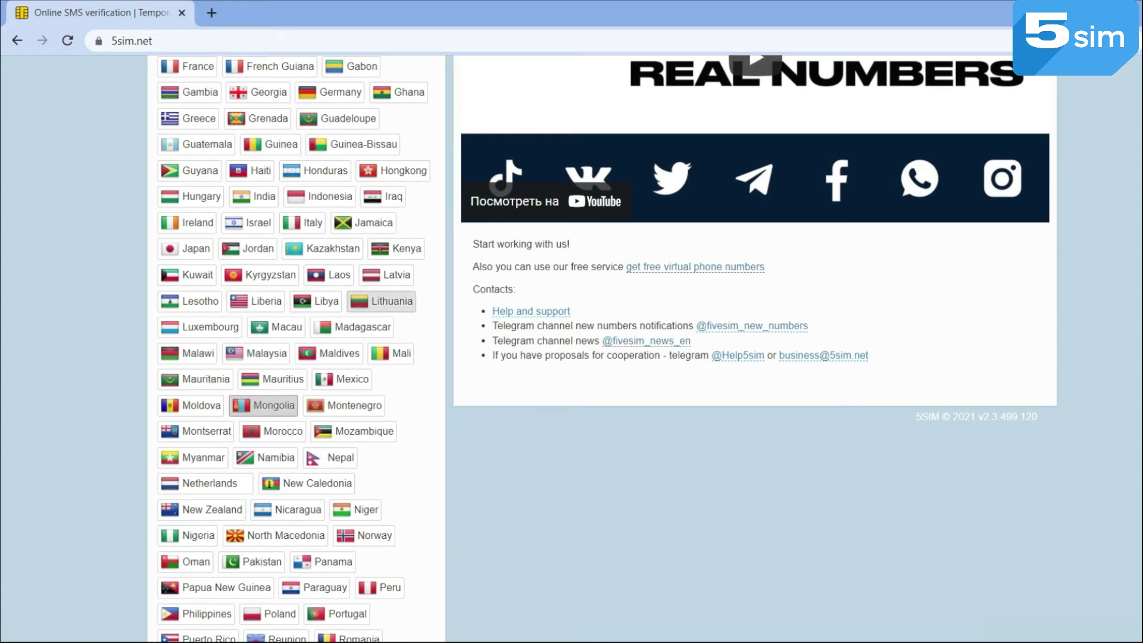
{"action": "scroll", "coordinate": [608, 348], "scroll_direction": "down", "scroll_amount": 1}
{"action": "scroll", "coordinate": [607, 349], "scroll_direction": "down", "scroll_amount": 1}
{"action": "scroll", "coordinate": [608, 348], "scroll_direction": "down", "scroll_amount": 1}
{"action": "scroll", "coordinate": [608, 348], "scroll_direction": "down", "scroll_amount": 1}
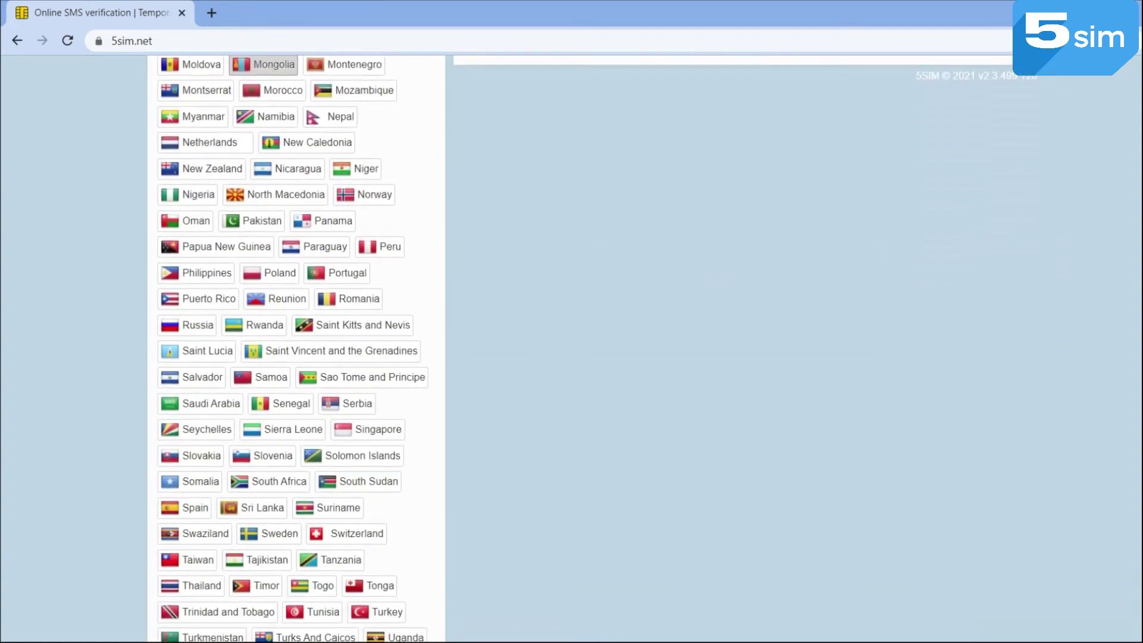
{"action": "scroll", "coordinate": [296, 348], "scroll_direction": "down", "scroll_amount": 1}
{"action": "scroll", "coordinate": [294, 349], "scroll_direction": "down", "scroll_amount": 1}
{"action": "scroll", "coordinate": [295, 349], "scroll_direction": "down", "scroll_amount": 1}
{"action": "scroll", "coordinate": [296, 348], "scroll_direction": "down", "scroll_amount": 1}
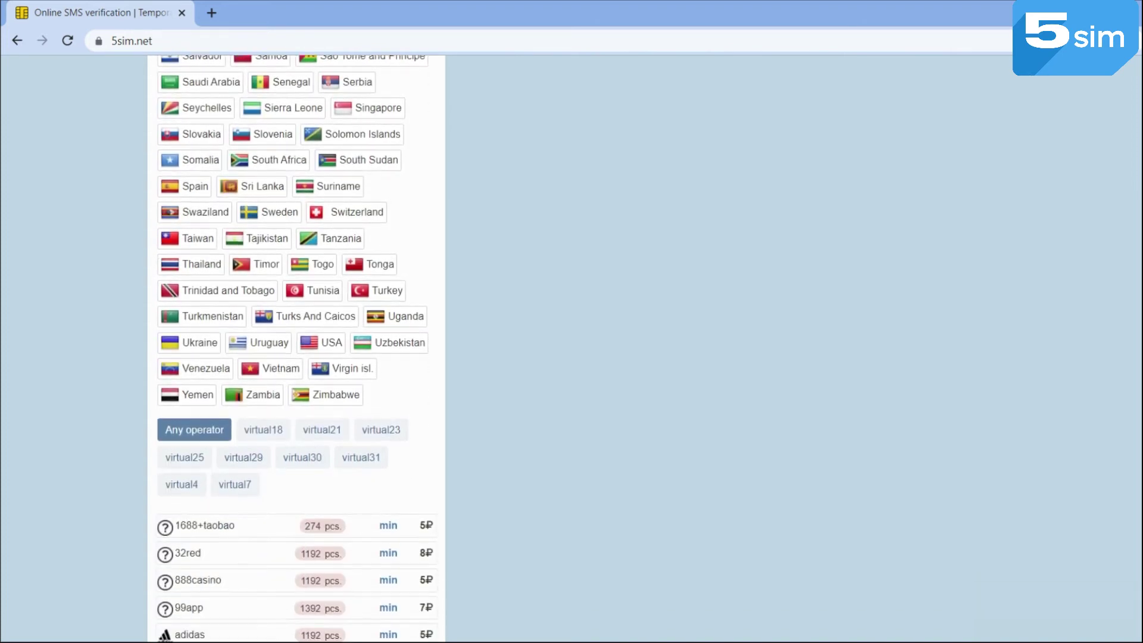
{"action": "scroll", "coordinate": [295, 349], "scroll_direction": "down", "scroll_amount": 1}
{"action": "scroll", "coordinate": [295, 349], "scroll_direction": "down", "scroll_amount": 1}
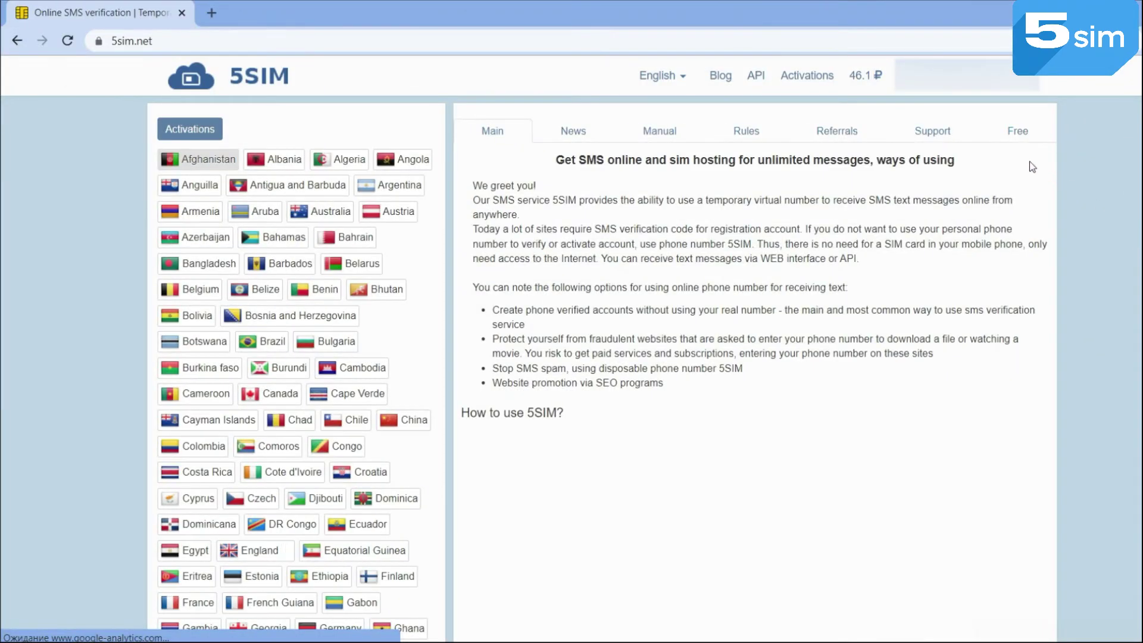
- Go to the Help and support page with the FAQ and ticket links
{"action": "left_click", "coordinate": [946, 132]}
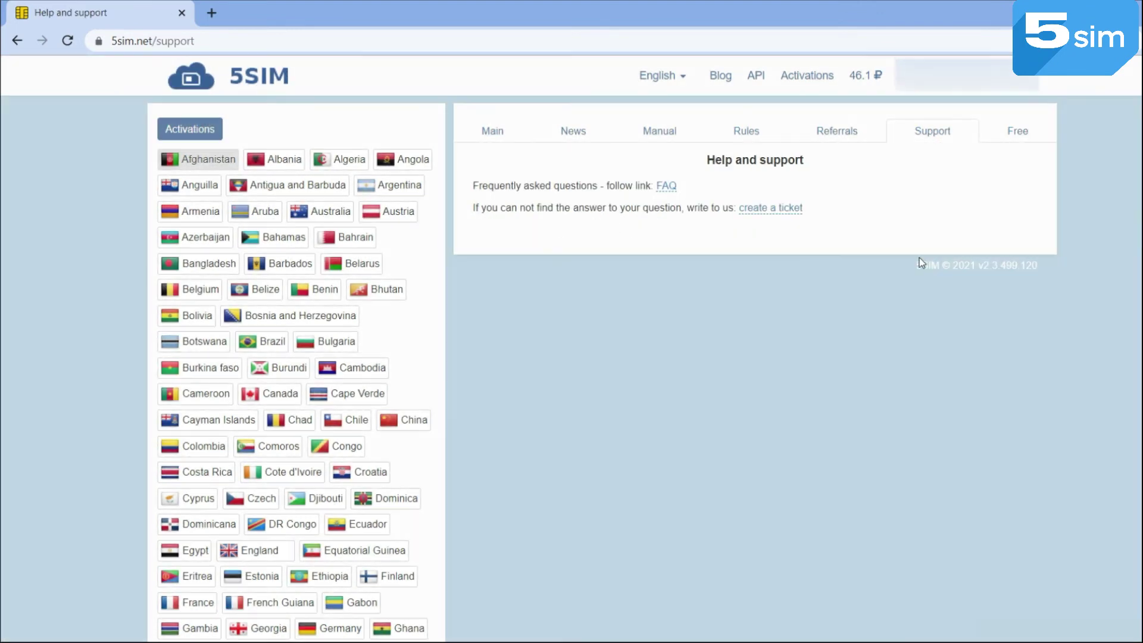